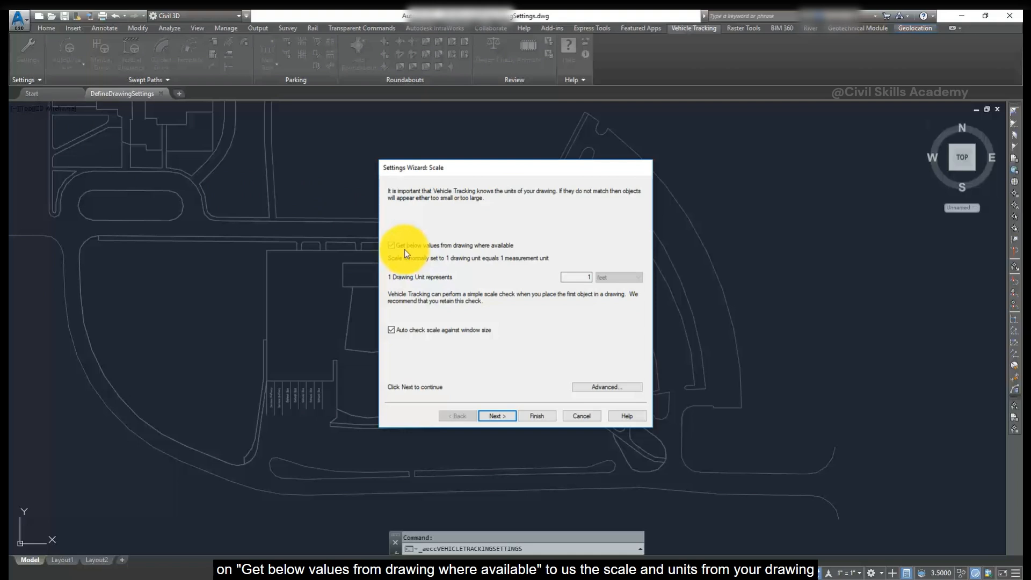
Keep the scale and vehicle editing units taken from the drawing and advance the Settings Wizard to the Layers page.
{"action": "left_click", "coordinate": [404, 249]}
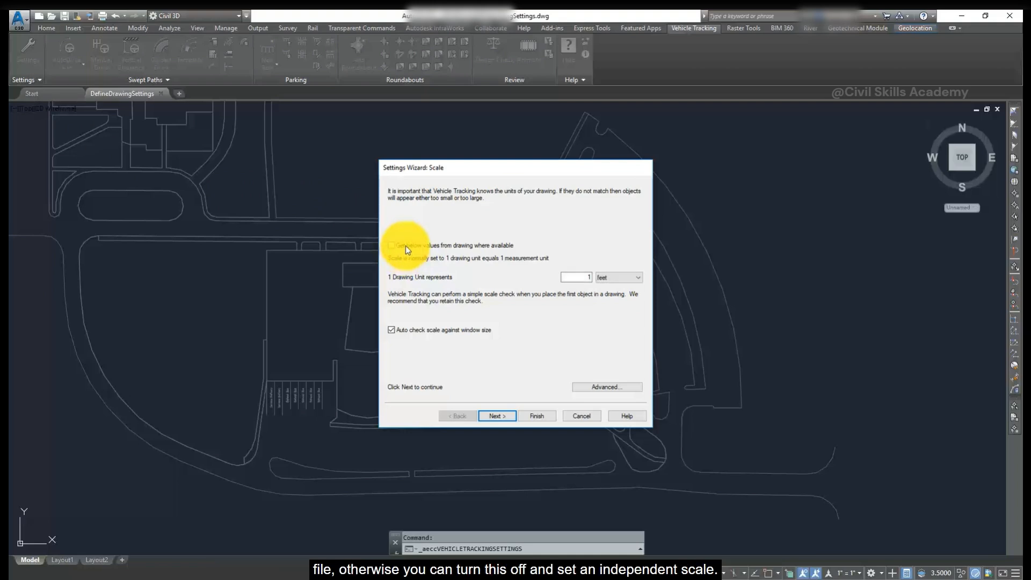
{"action": "left_click", "coordinate": [405, 246]}
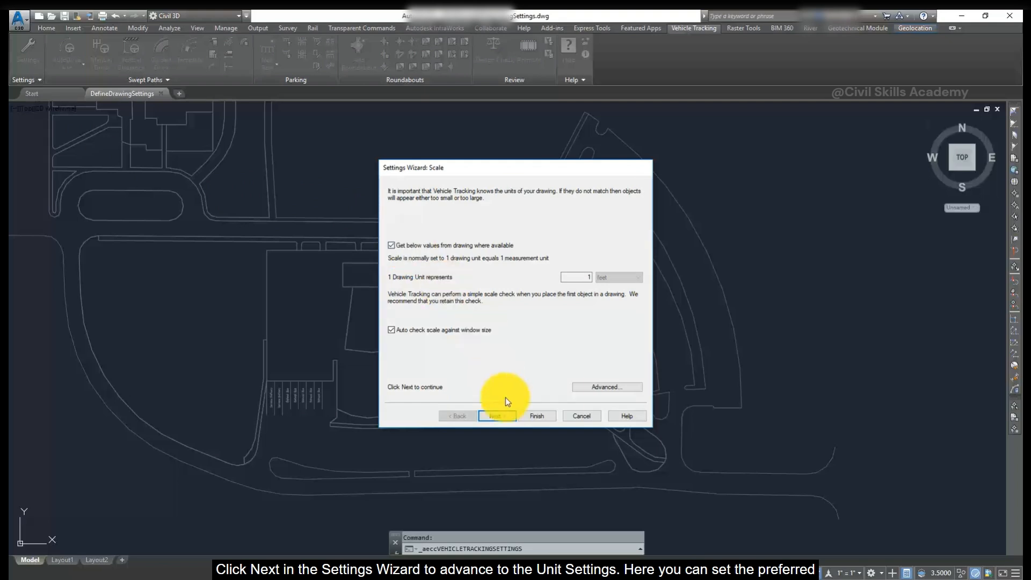
{"action": "left_click", "coordinate": [509, 416]}
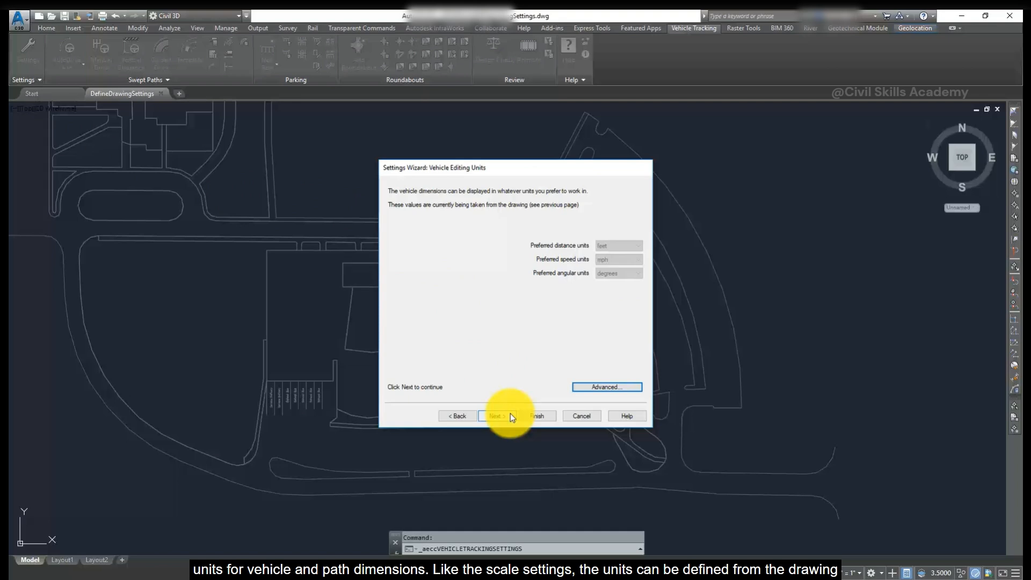
{"action": "left_click", "coordinate": [463, 418]}
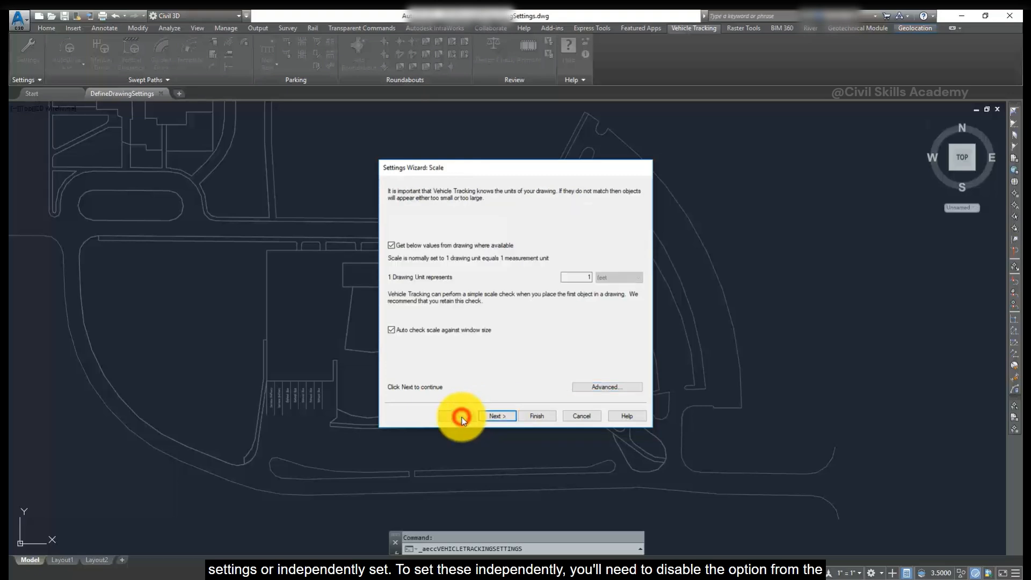
{"action": "left_click", "coordinate": [490, 416]}
{"action": "left_click", "coordinate": [490, 417]}
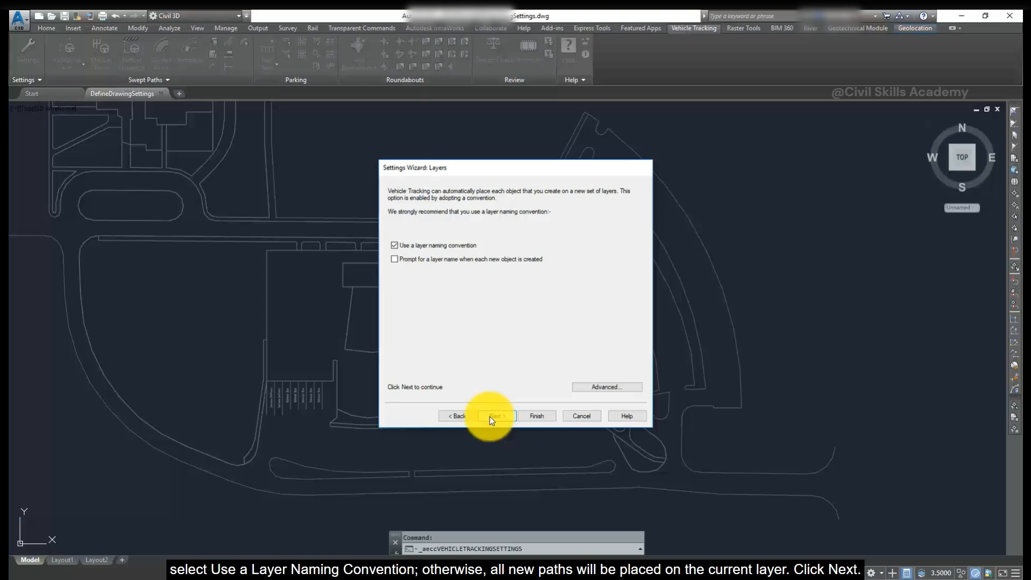
Accept the layer naming convention and the preset turn spiral, design speed, steering and articulation limits, advancing to the Dynamics page.
{"action": "left_click", "coordinate": [491, 420]}
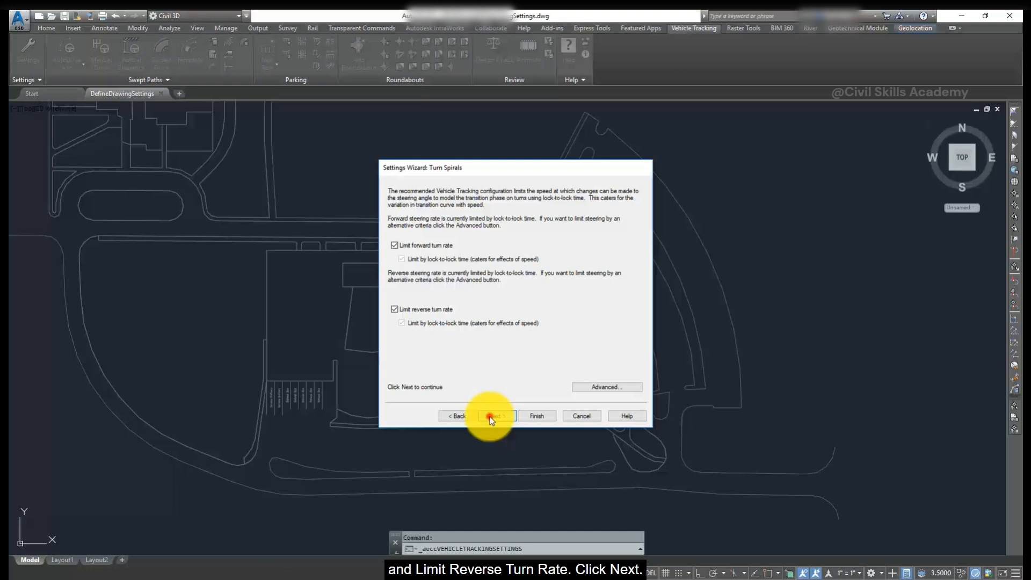
{"action": "left_click", "coordinate": [491, 416]}
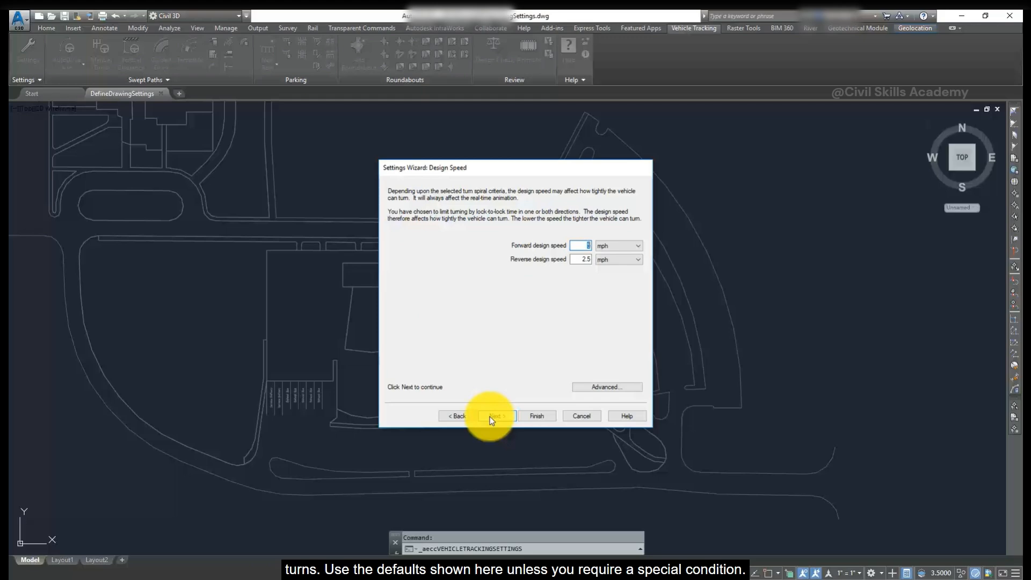
{"action": "left_click", "coordinate": [492, 416]}
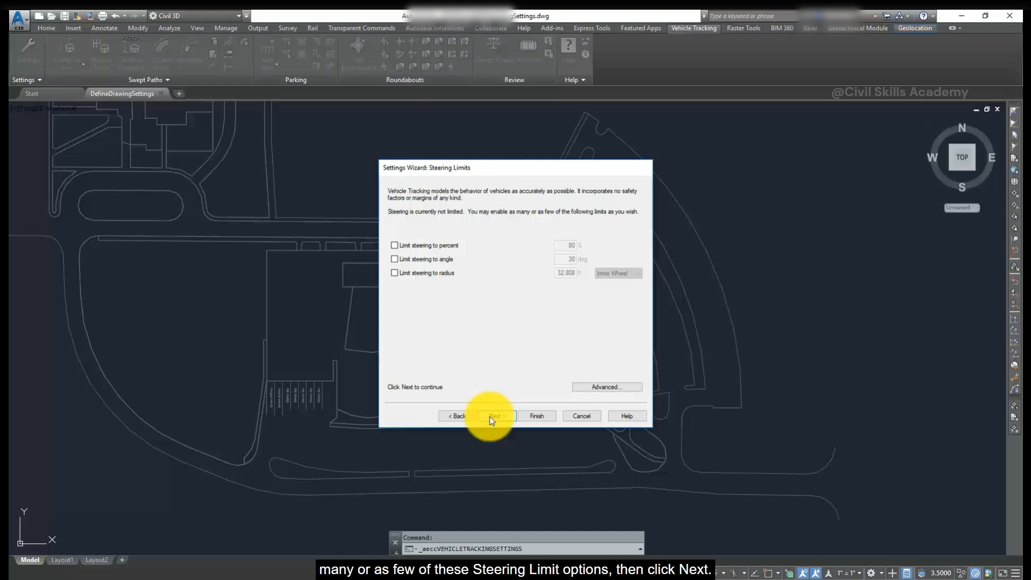
{"action": "left_click", "coordinate": [491, 416]}
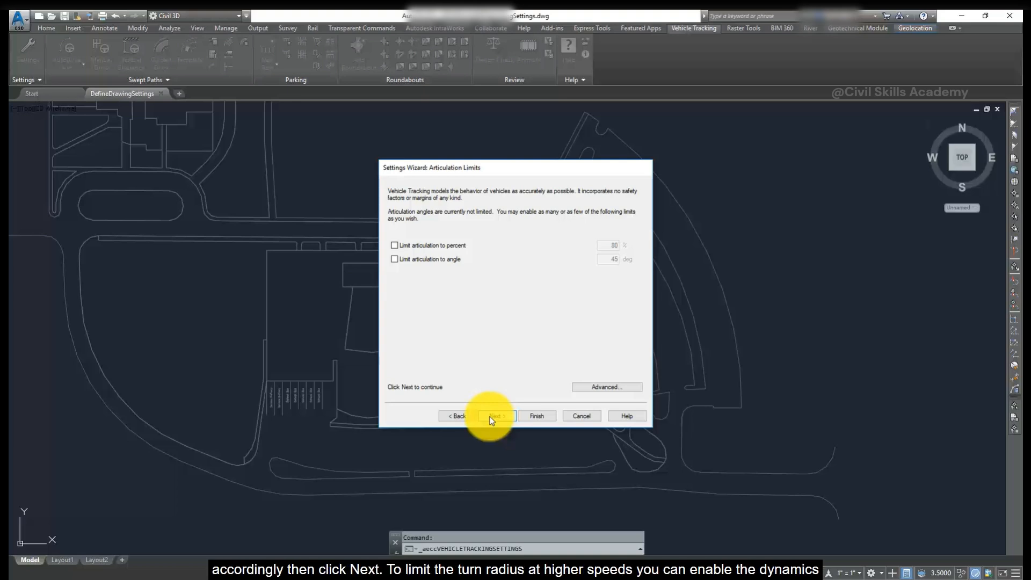
{"action": "left_click", "coordinate": [491, 417]}
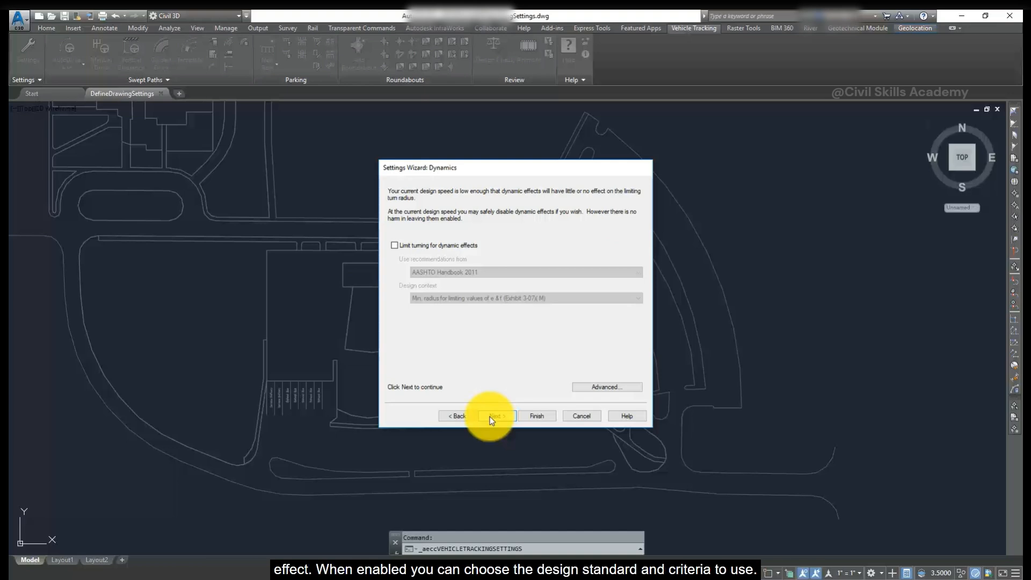
Leave the turning limit for dynamic effects disabled and advance to the wizard's Finish page.
{"action": "left_click", "coordinate": [419, 245]}
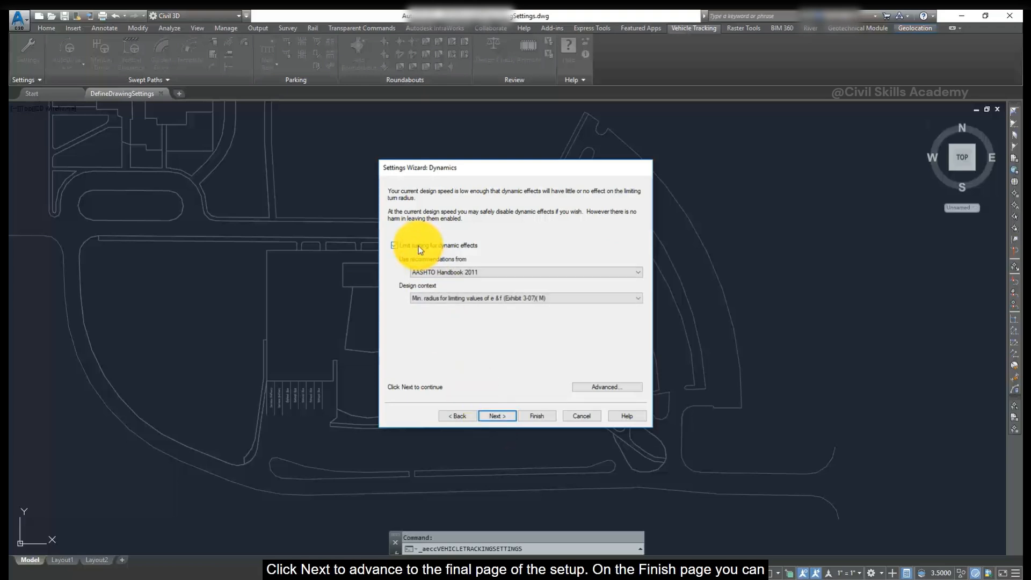
{"action": "left_click", "coordinate": [418, 246]}
{"action": "left_click", "coordinate": [498, 415]}
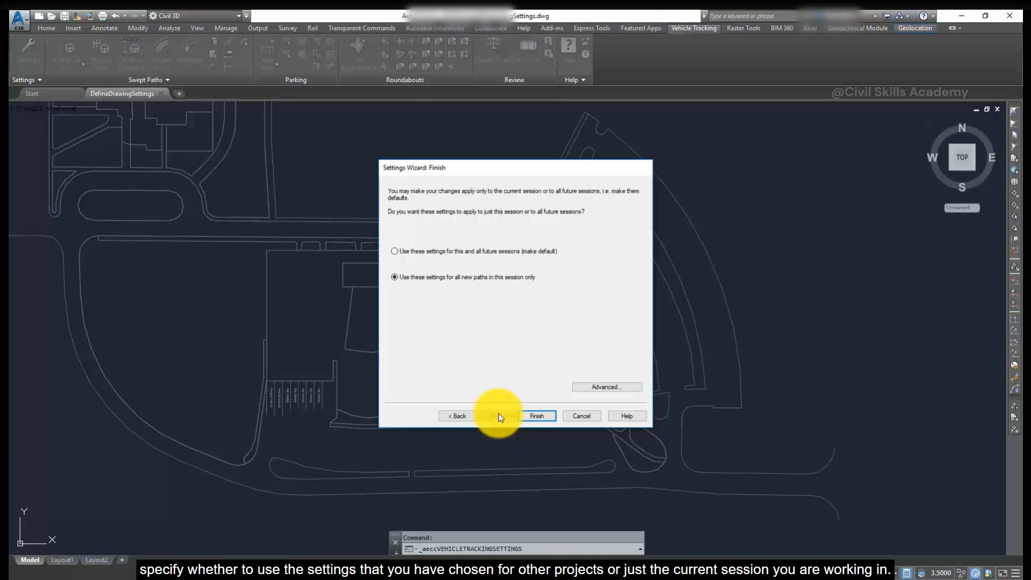
Look through the advanced drawing settings and finish the wizard, applying the settings to all new paths in this session only.
{"action": "left_click", "coordinate": [395, 251]}
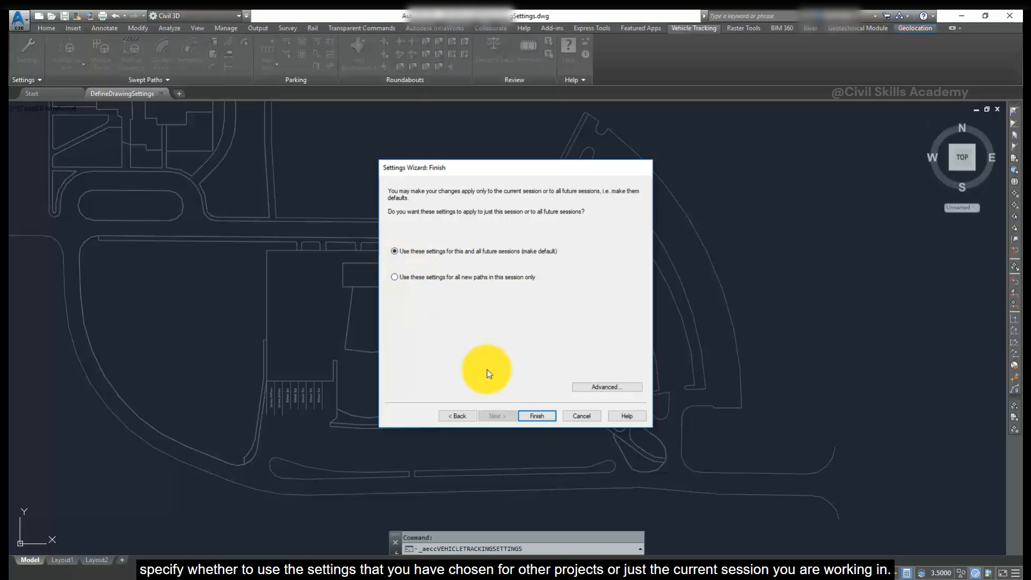
{"action": "left_click", "coordinate": [633, 388]}
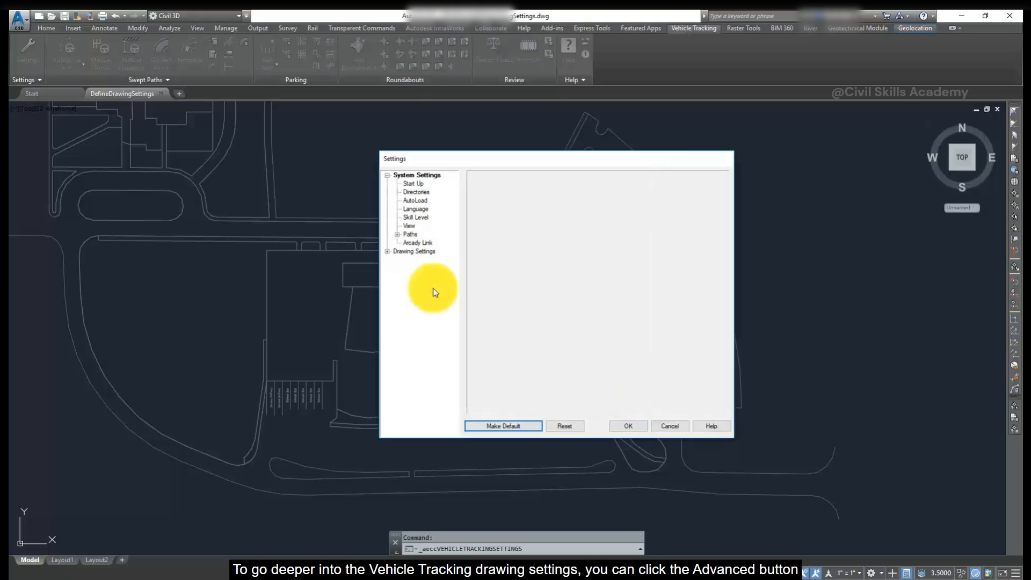
{"action": "left_click", "coordinate": [387, 252]}
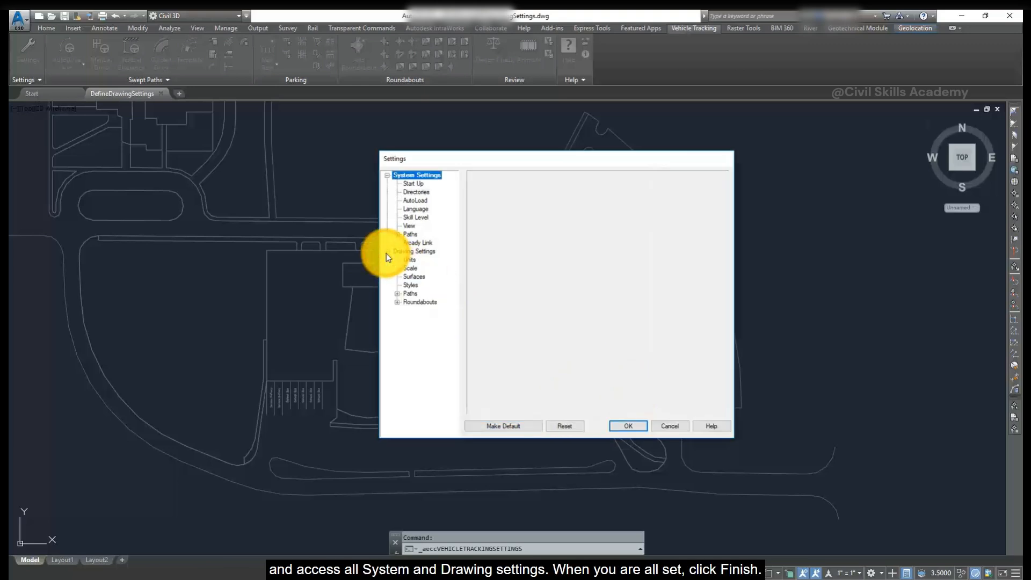
{"action": "left_click", "coordinate": [627, 425]}
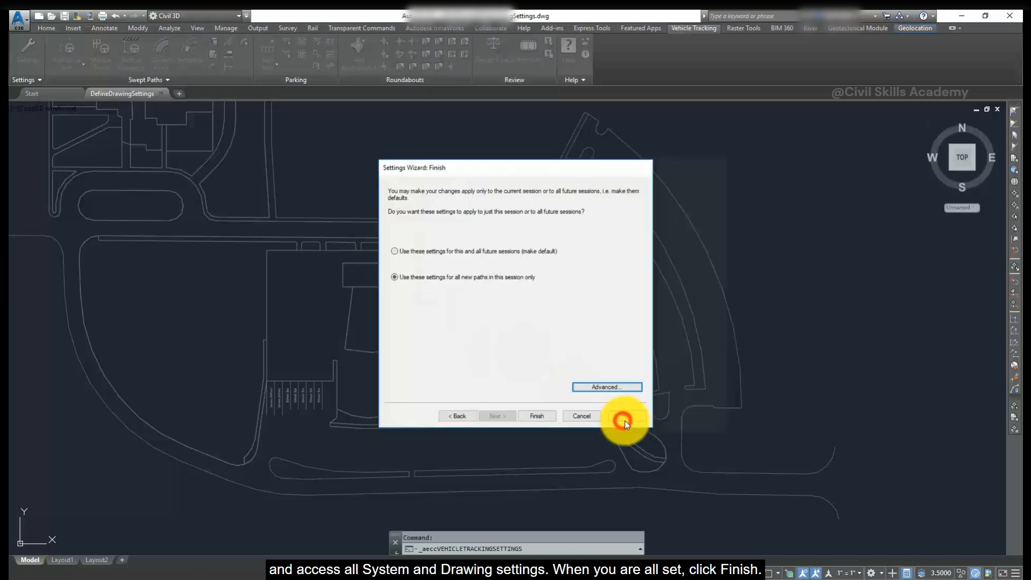
{"action": "left_click", "coordinate": [544, 417]}
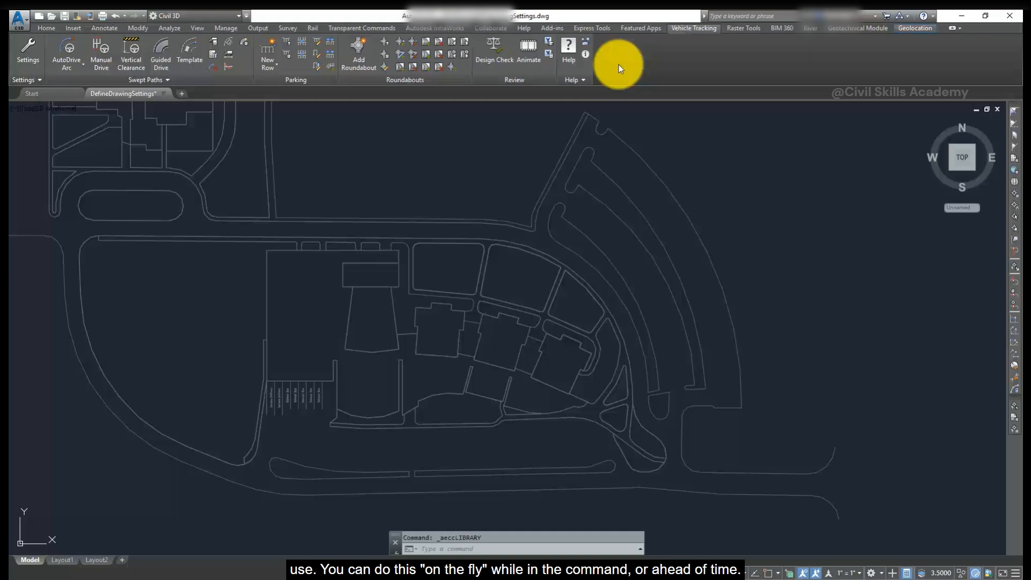
Open the Vehicle Library Explorer.
{"action": "left_click", "coordinate": [211, 40]}
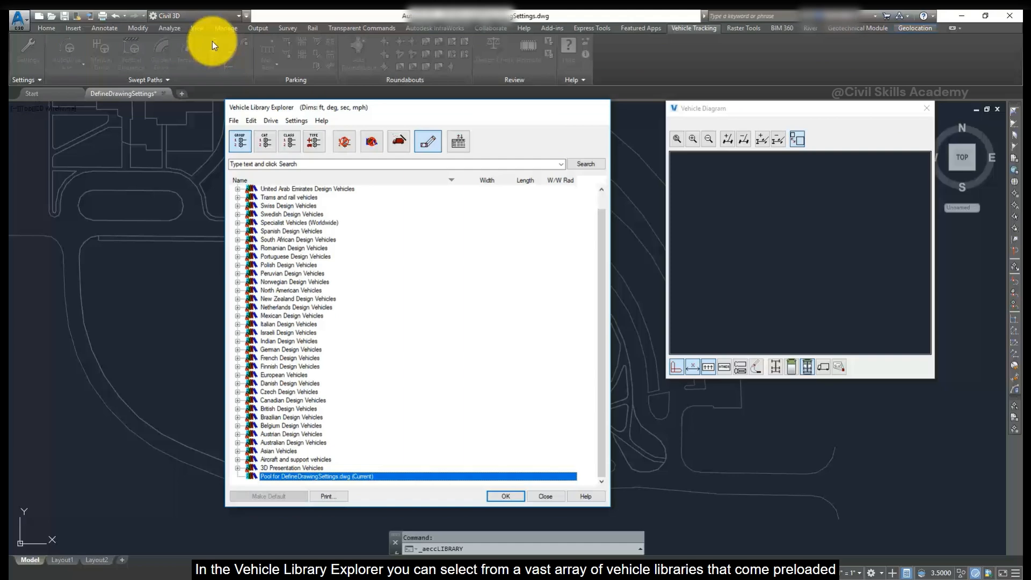
{"action": "left_click", "coordinate": [234, 120]}
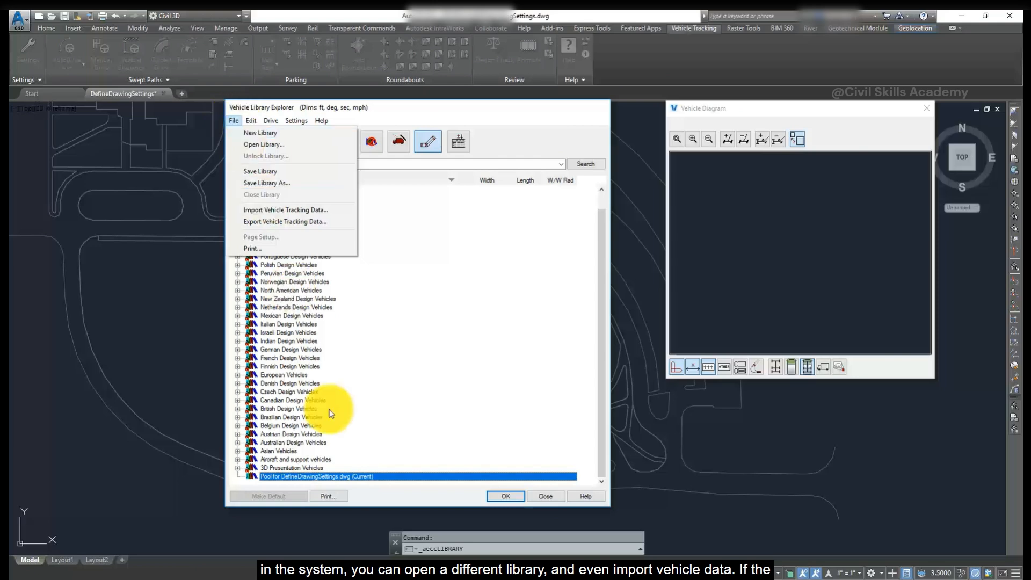
{"action": "left_click", "coordinate": [372, 476]}
{"action": "right_click", "coordinate": [371, 476]}
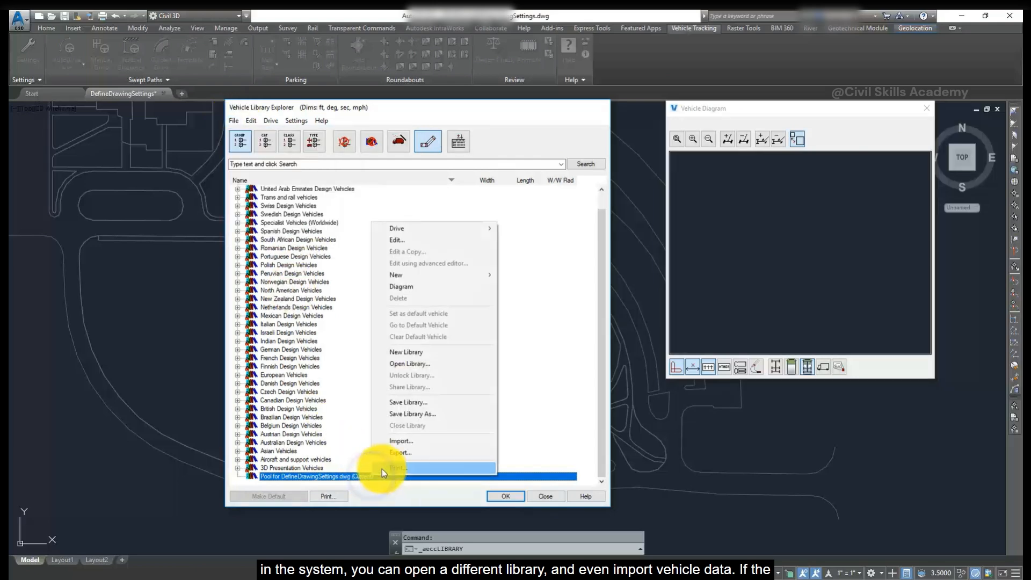
{"action": "left_click", "coordinate": [447, 276]}
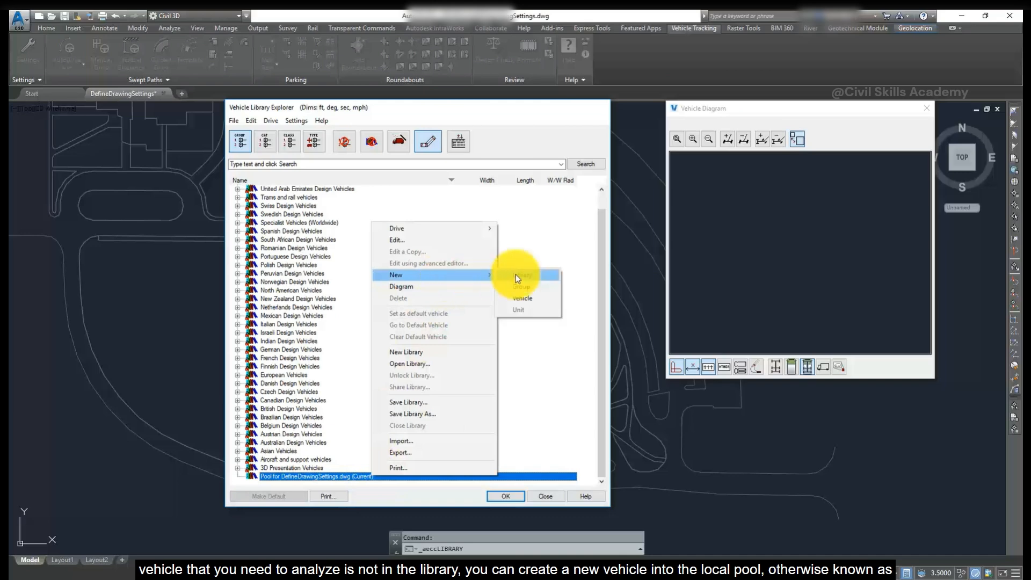
{"action": "left_click", "coordinate": [550, 300]}
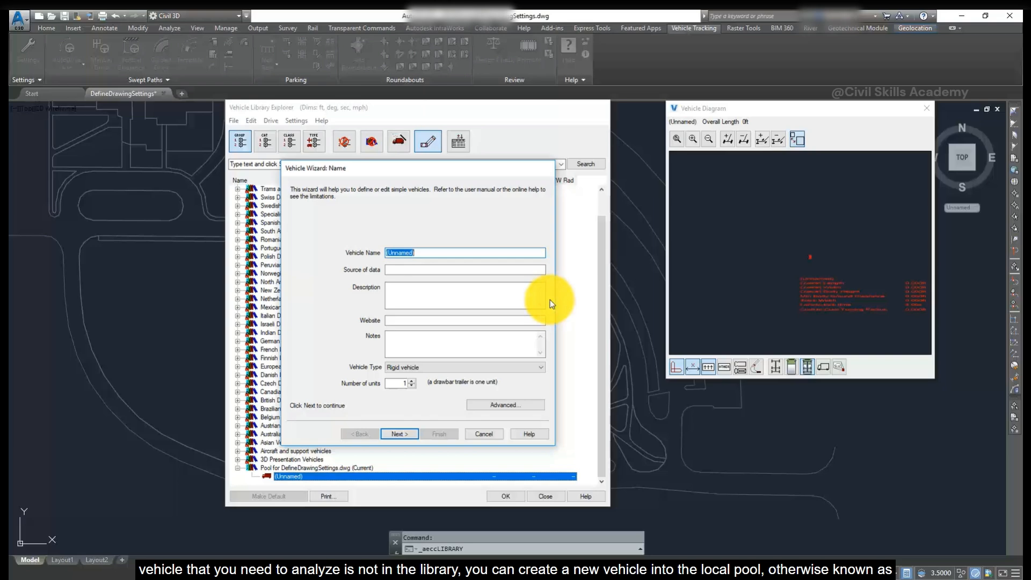
{"action": "left_click", "coordinate": [492, 440]}
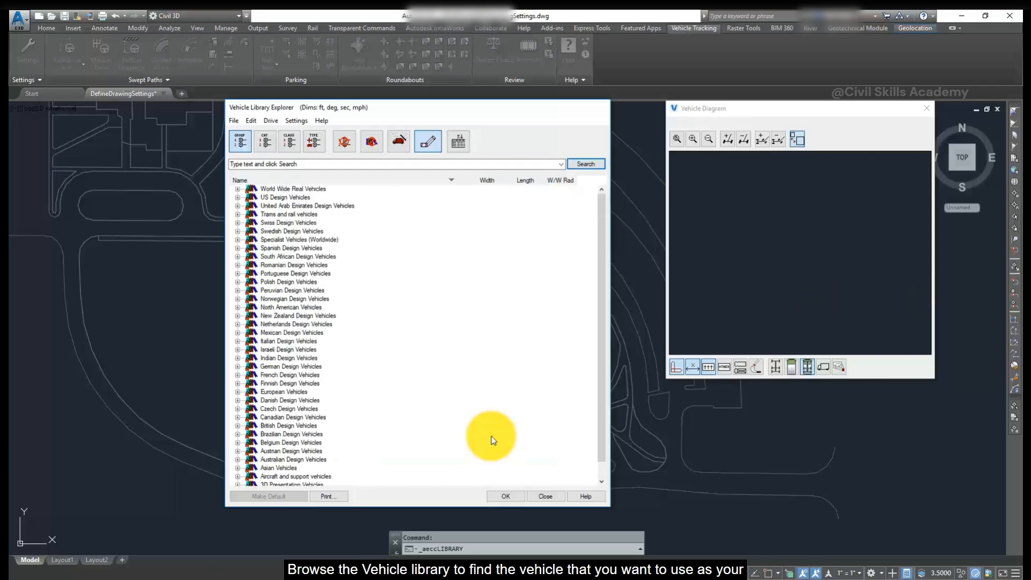
Check the diagram of the WB-62 Interstate Semi-Trailer from the US state-wide AASHTO 2011 (US Customary) group and make it the default vehicle.
{"action": "left_click", "coordinate": [240, 196]}
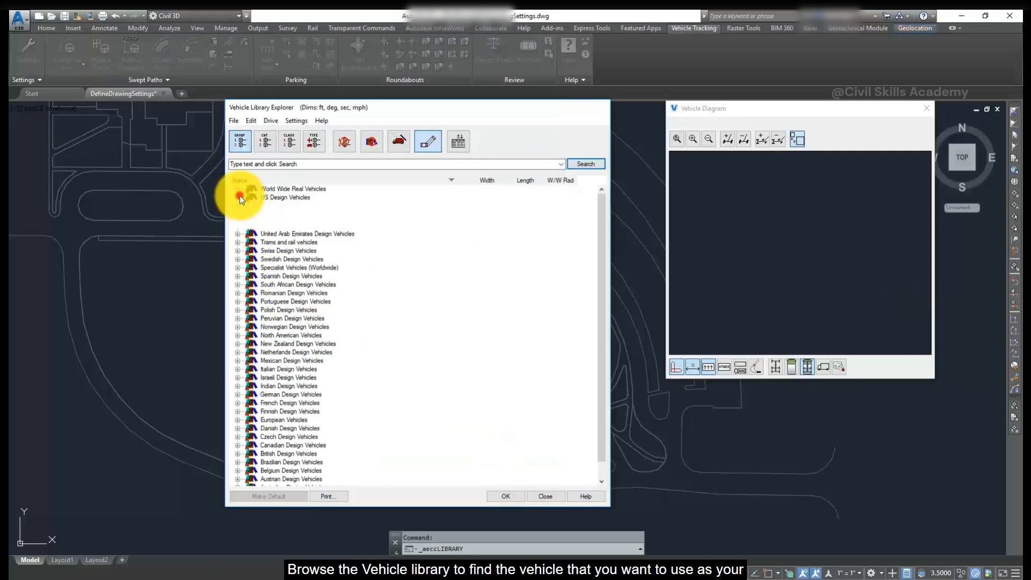
{"action": "left_click", "coordinate": [252, 222]}
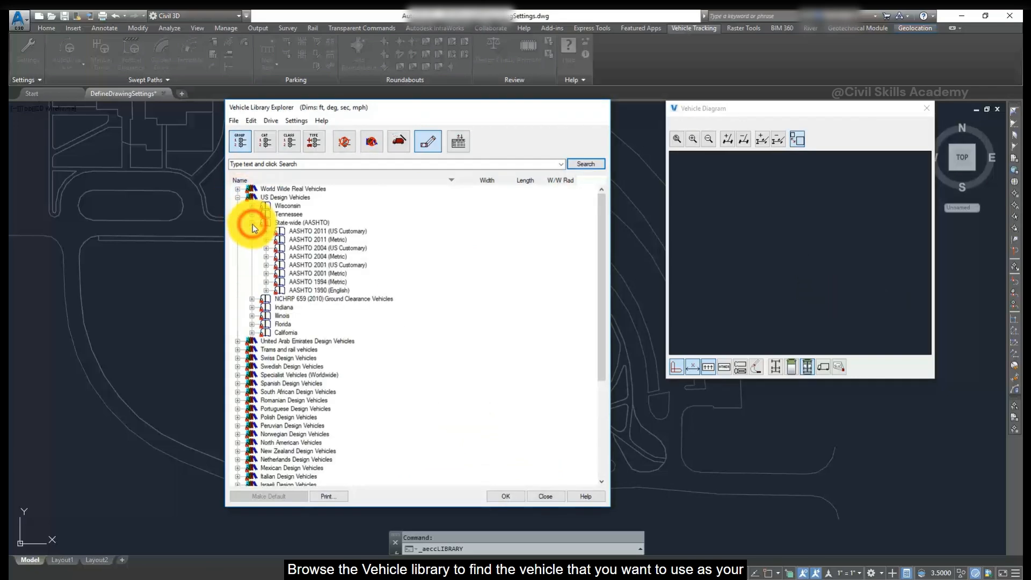
{"action": "left_click", "coordinate": [266, 232]}
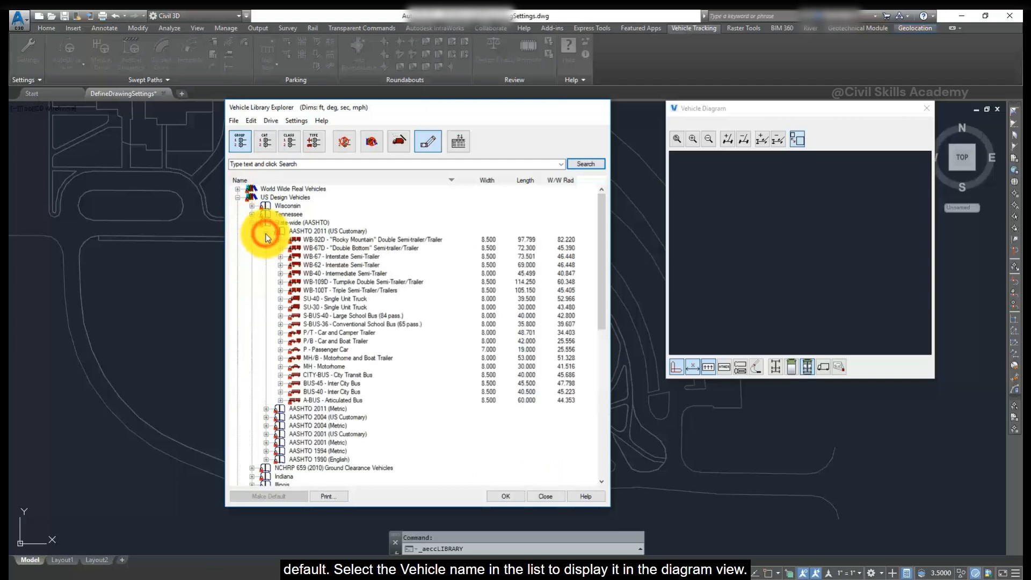
{"action": "left_click", "coordinate": [311, 266]}
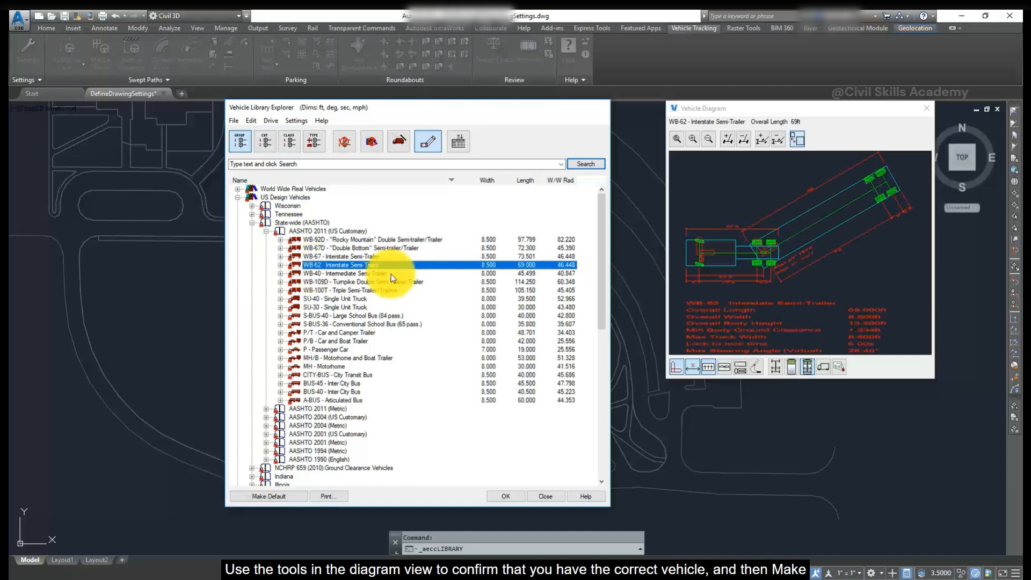
{"action": "left_click", "coordinate": [790, 367]}
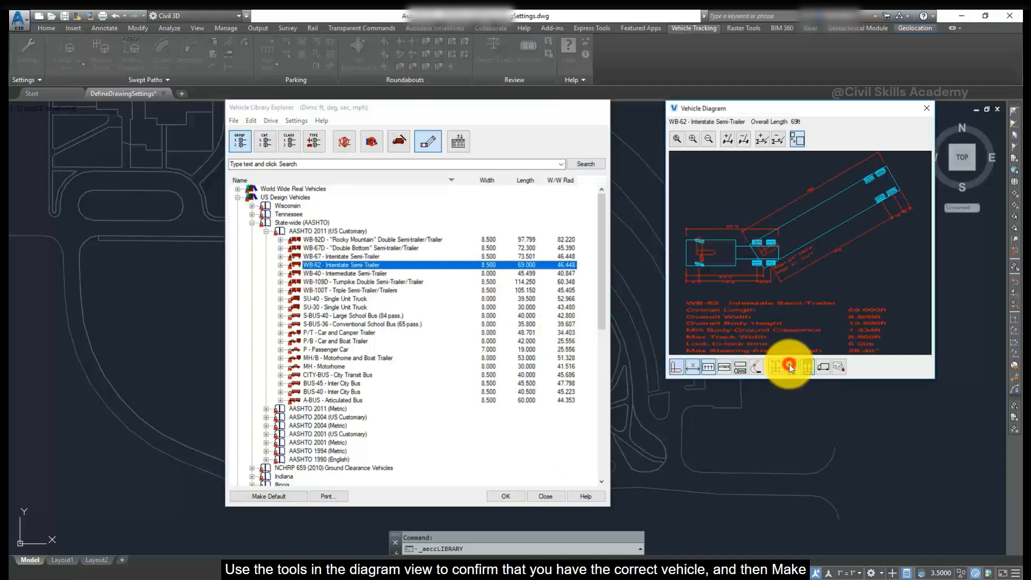
{"action": "left_click", "coordinate": [808, 367]}
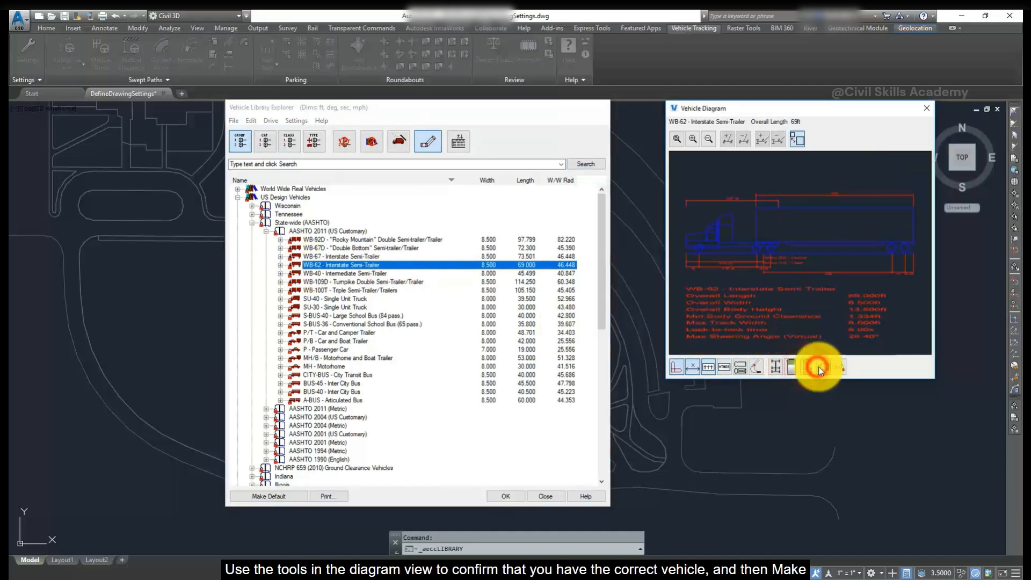
{"action": "left_click", "coordinate": [804, 368]}
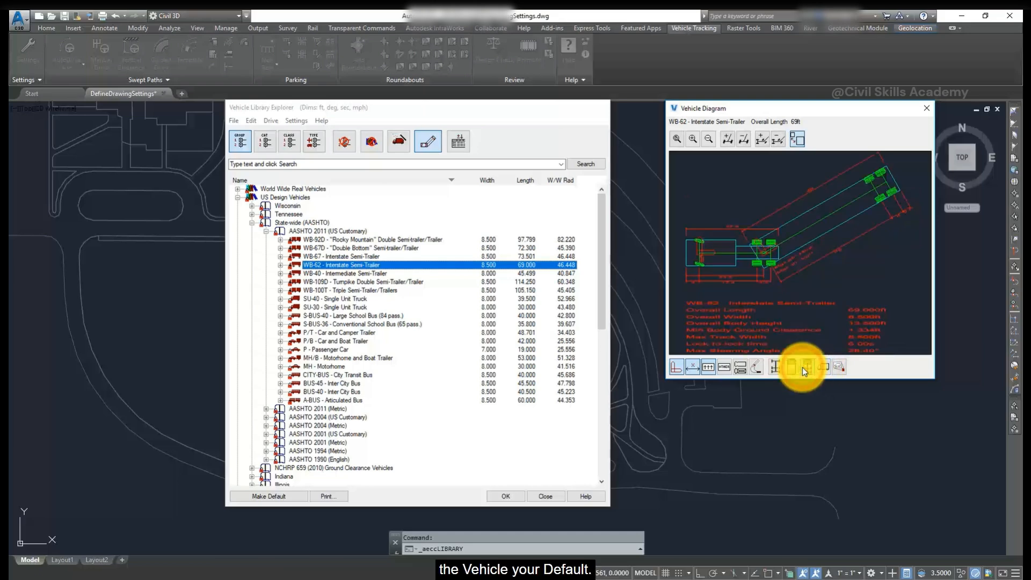
{"action": "left_click", "coordinate": [276, 498]}
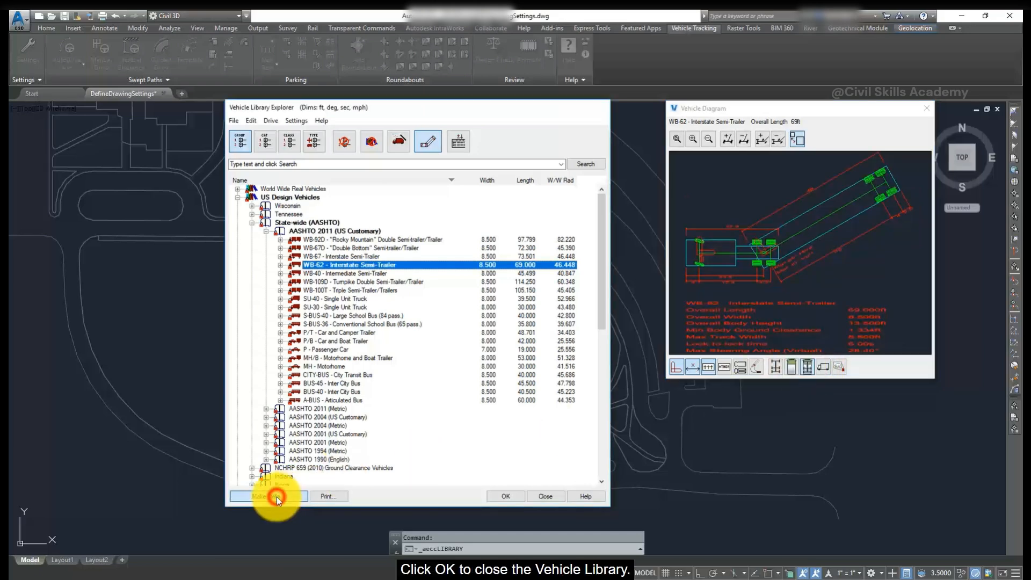
{"action": "left_click", "coordinate": [497, 496]}
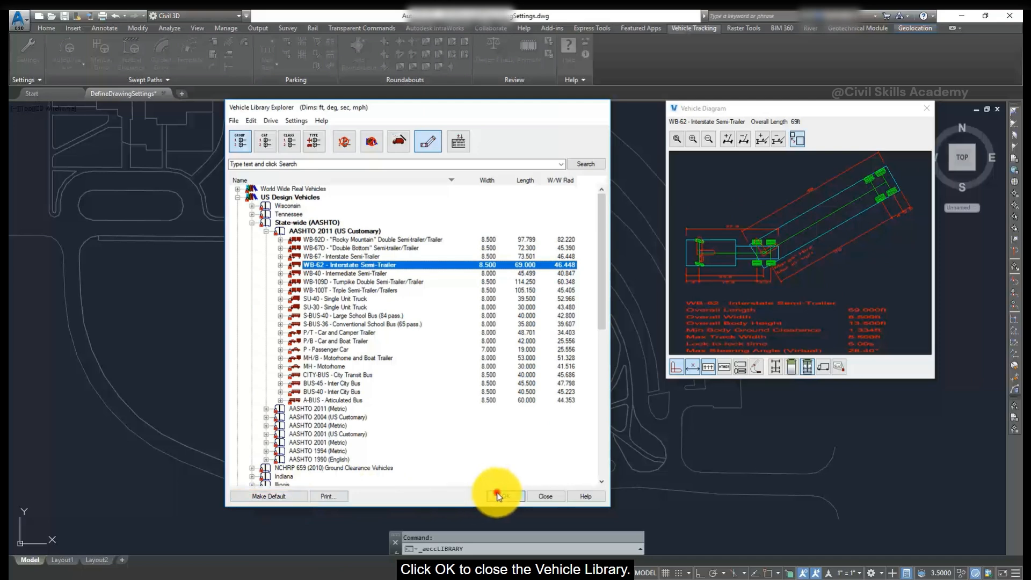